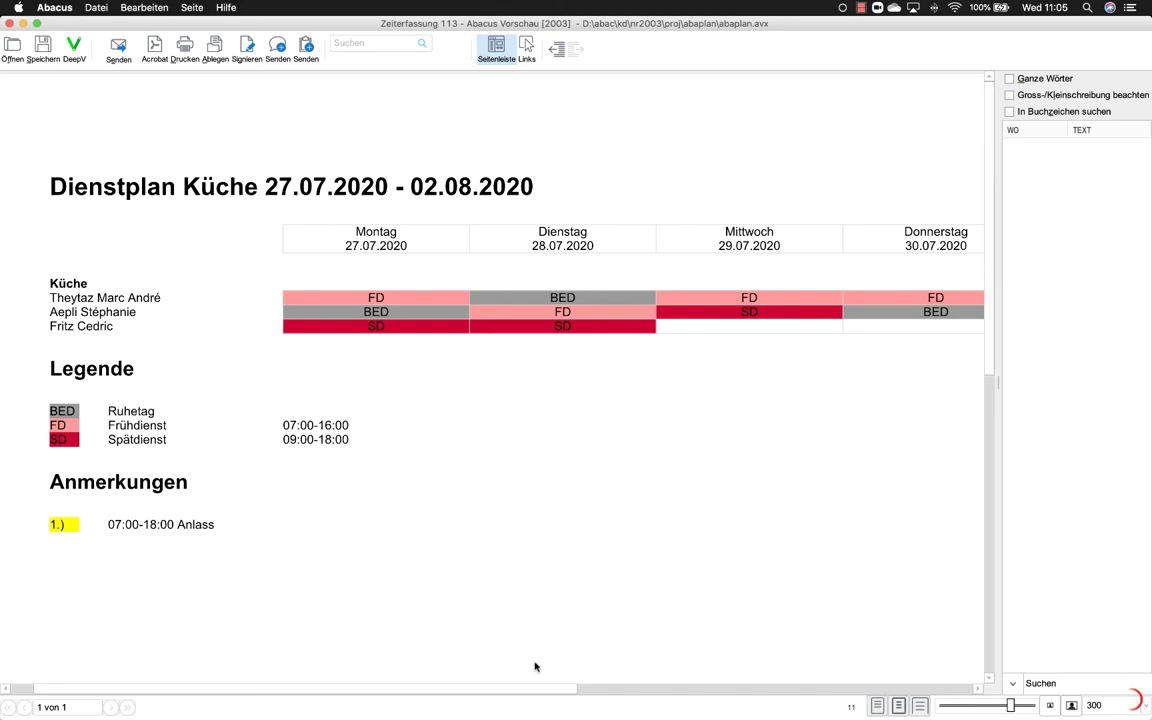
- Check the remaining weekdays in the kitchen's Dienstplan preview for 27.07.2020 - 02.08.2020 and close the preview
left_click_drag(532, 688, 689, 680)
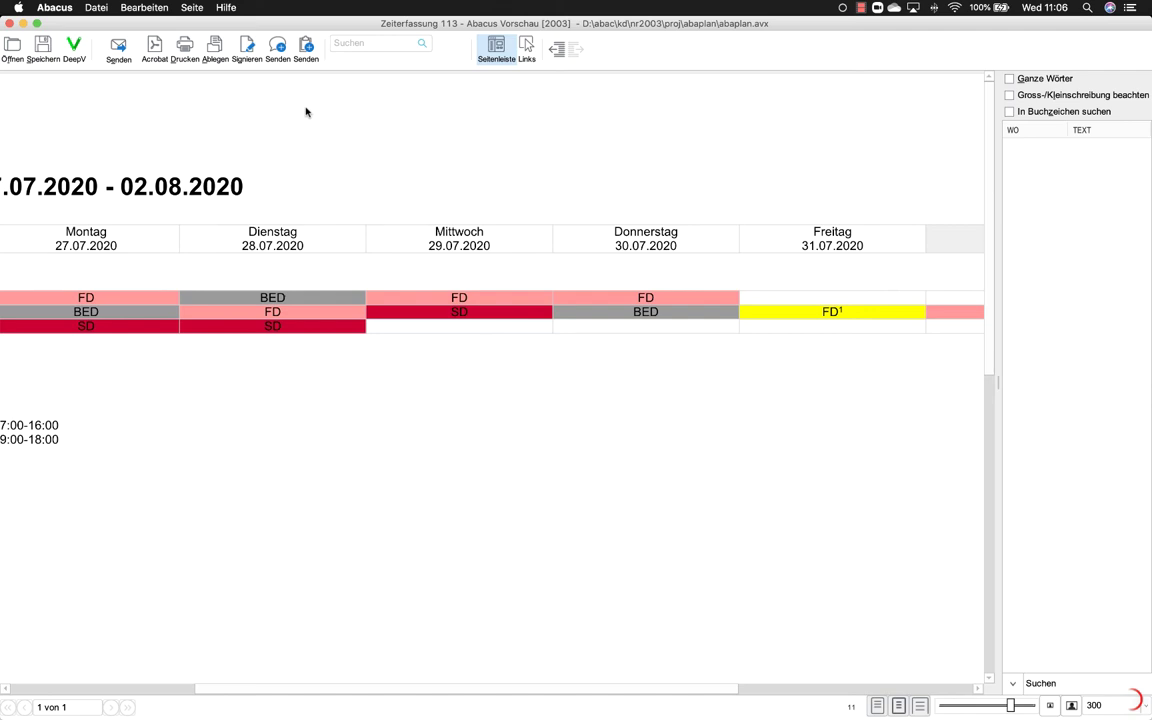
left_click(9, 22)
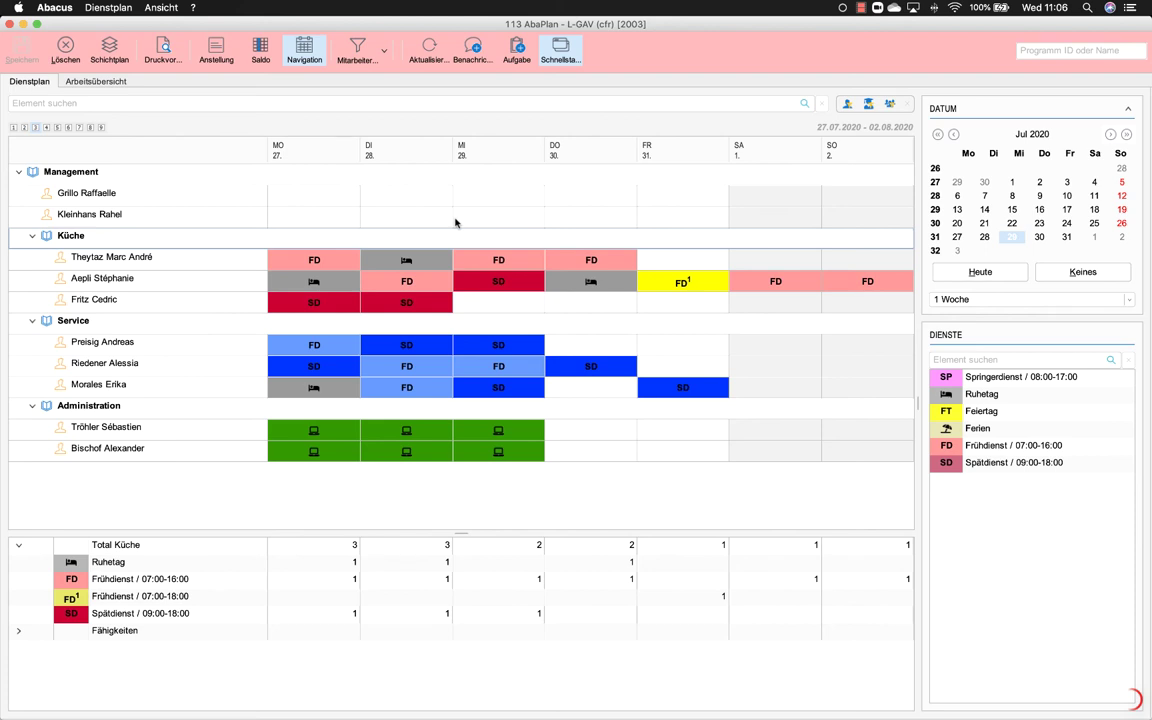
- Switch to Firefox and sign in to the MyAbacus employee portal with the saved employee login
key("ctrl+Up")
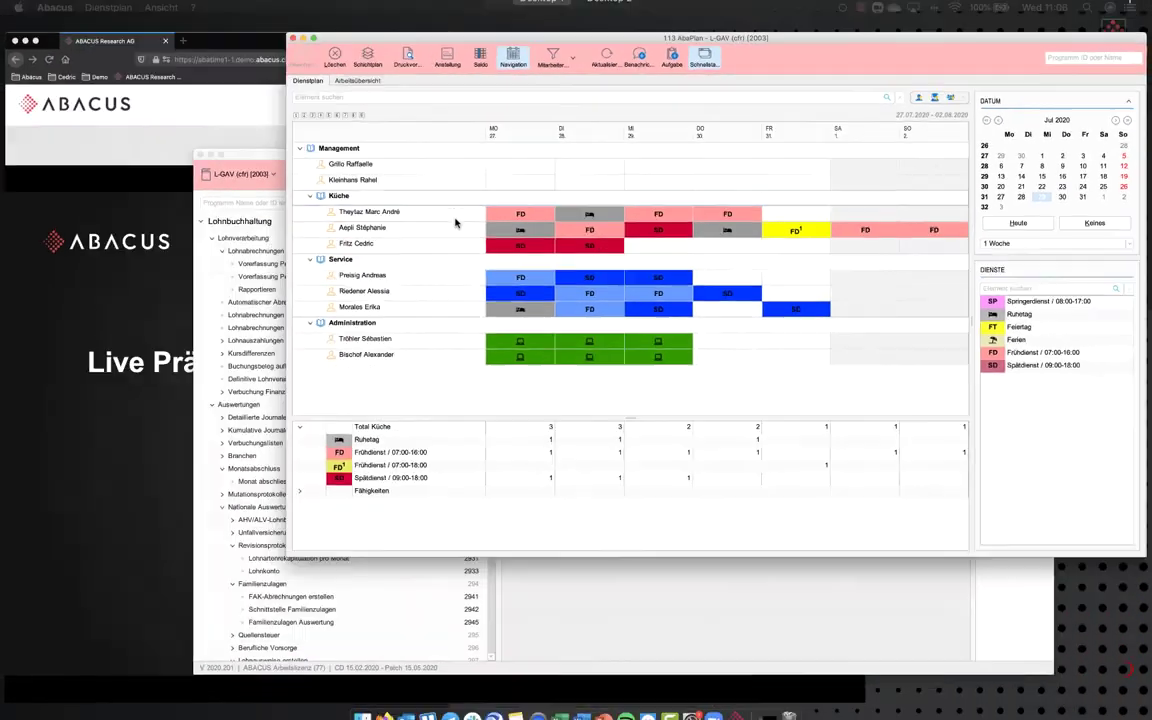
left_click(417, 216)
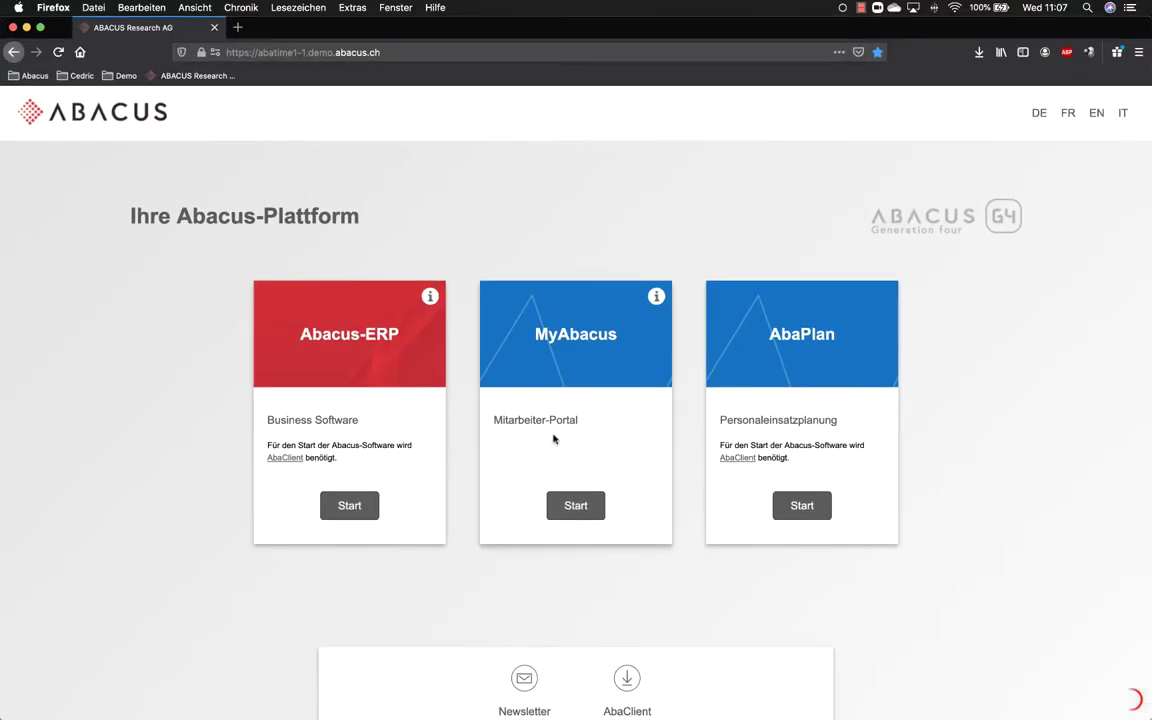
left_click(576, 505)
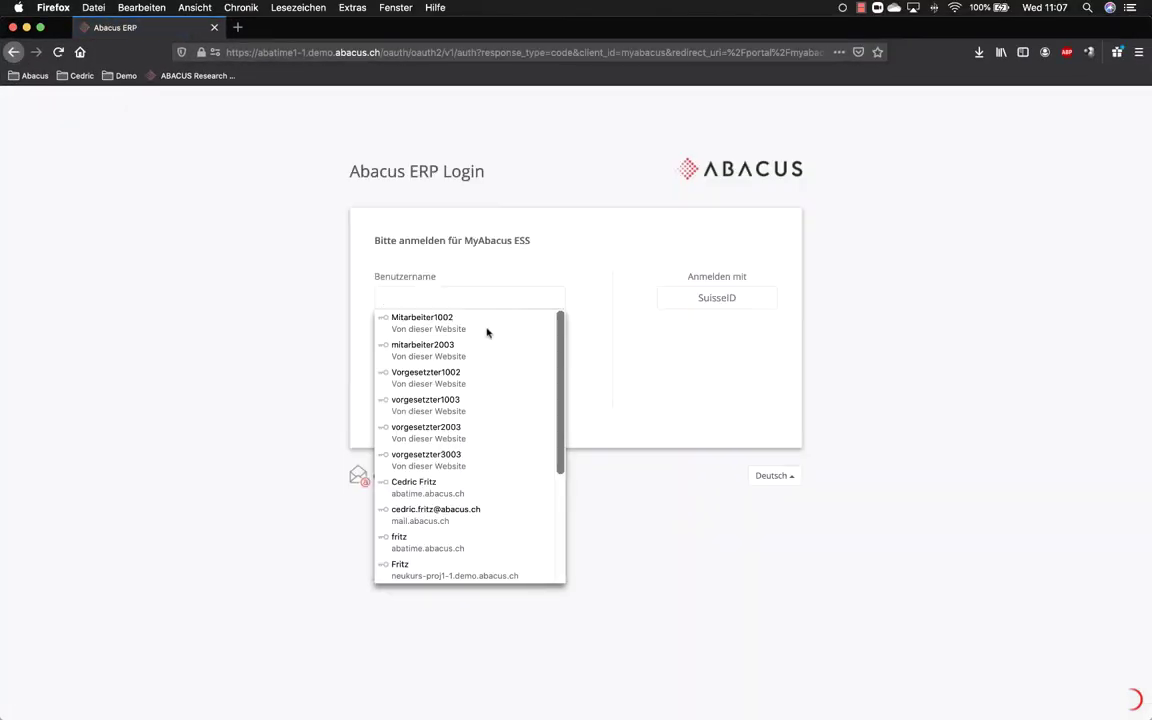
left_click(483, 347)
left_click(530, 398)
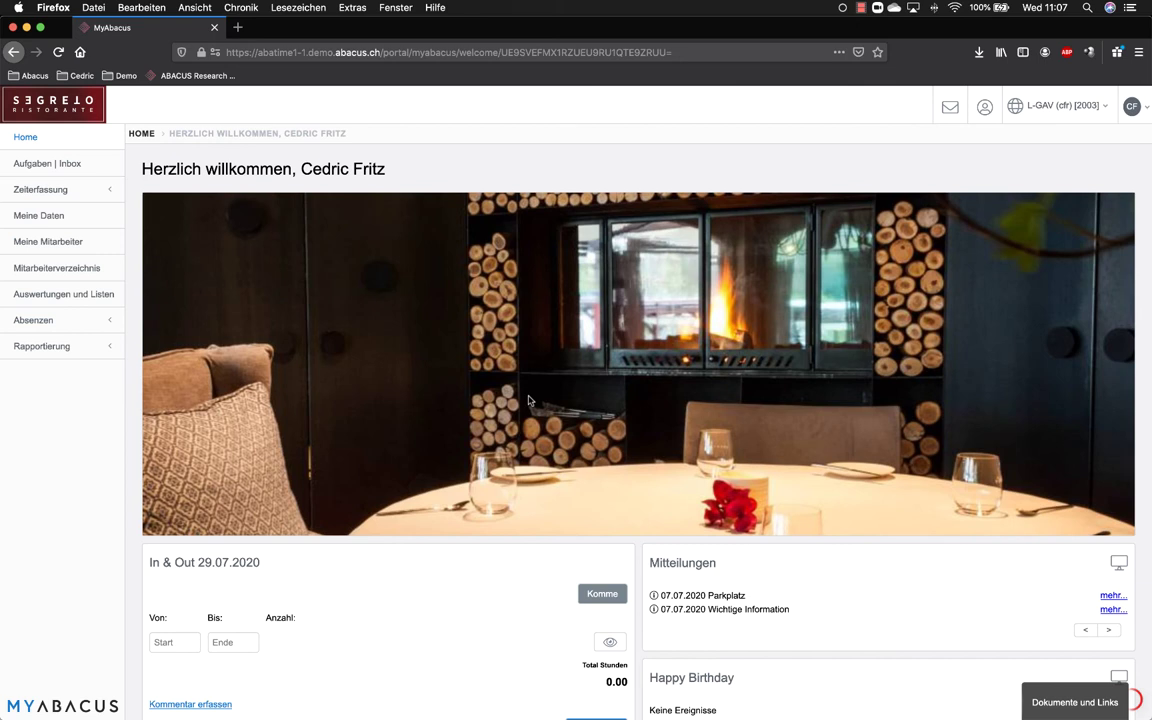
- Open the Arbeitsübersicht under Zeiterfassung and look through its period options, leaving Arbeitswoche selected
left_click(95, 196)
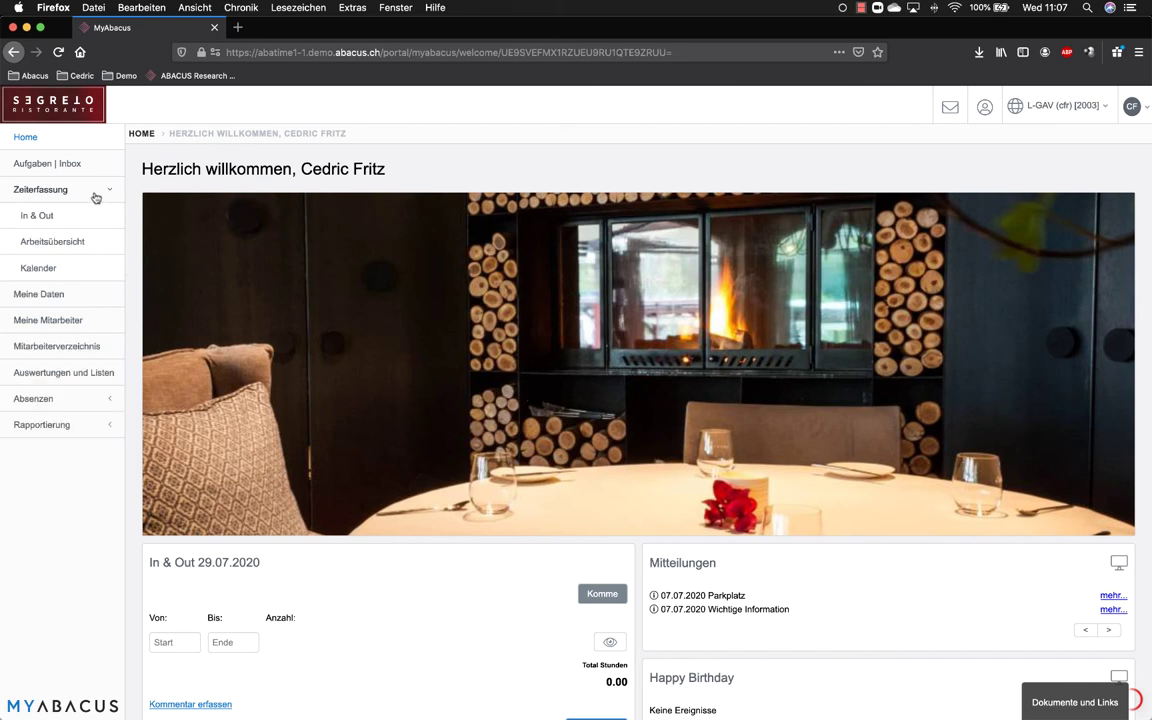
left_click(64, 246)
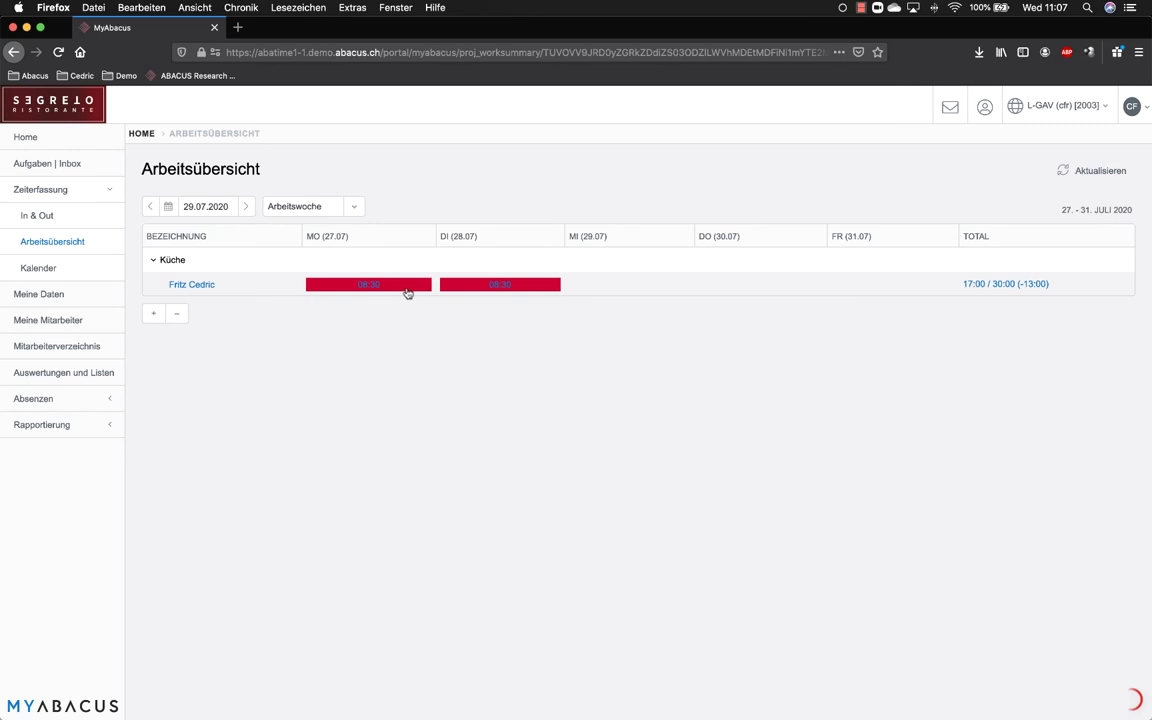
mouse_move(408, 293)
left_click(353, 208)
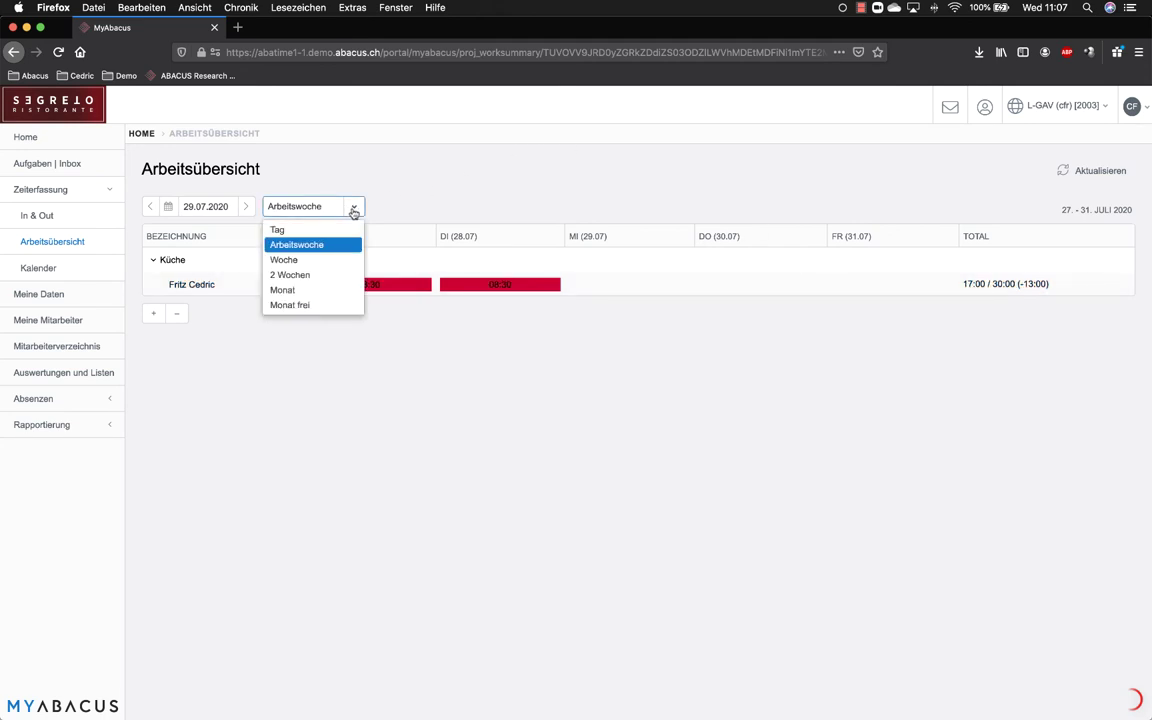
left_click(353, 210)
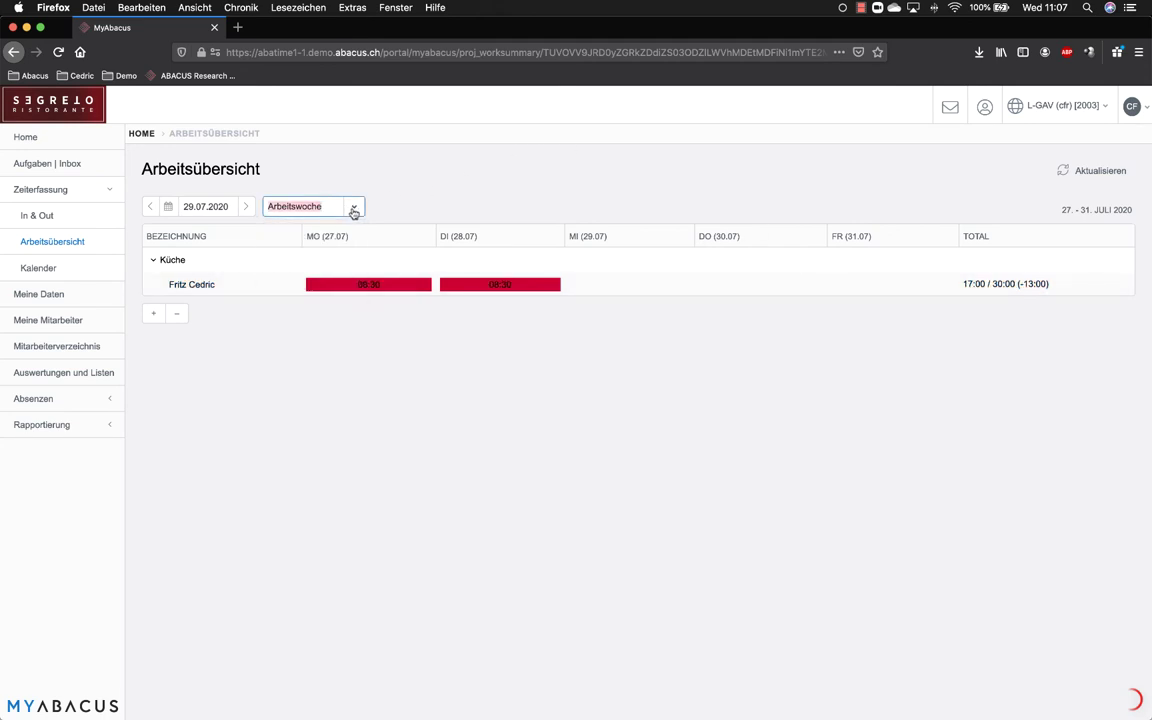
- Browse the work overview back to the week of 13.07.2020 and return to the week of 27.07.2020
left_click(149, 208)
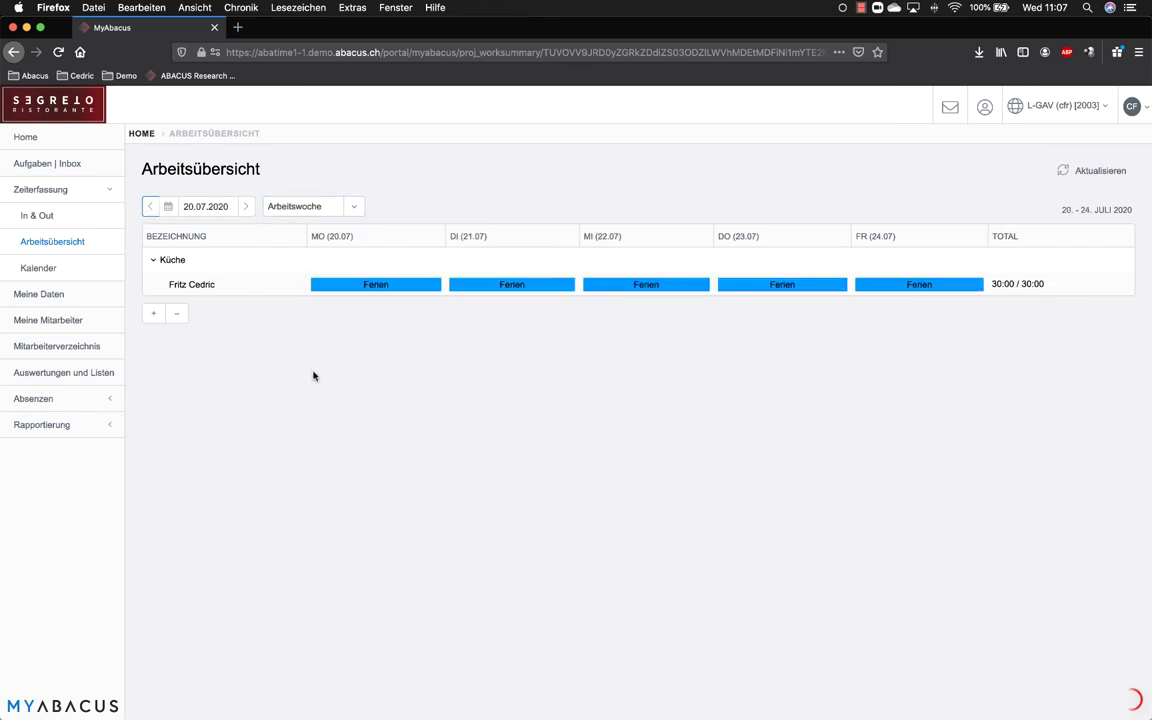
left_click(148, 208)
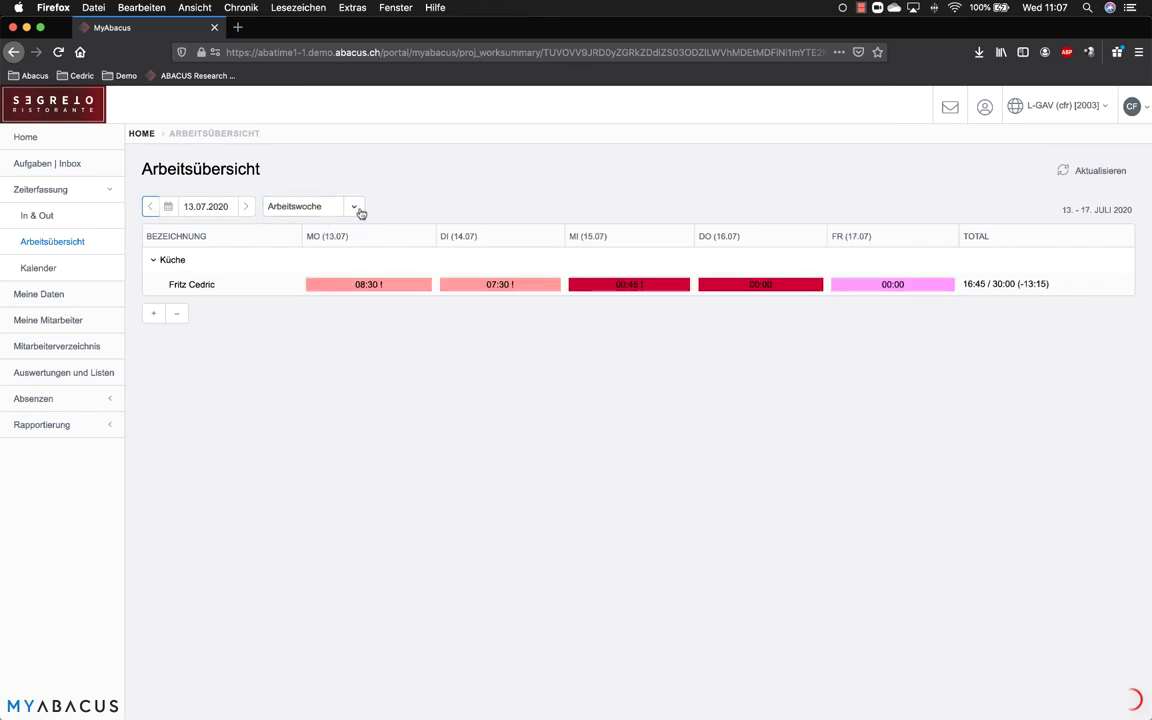
left_click(246, 207)
left_click(246, 207)
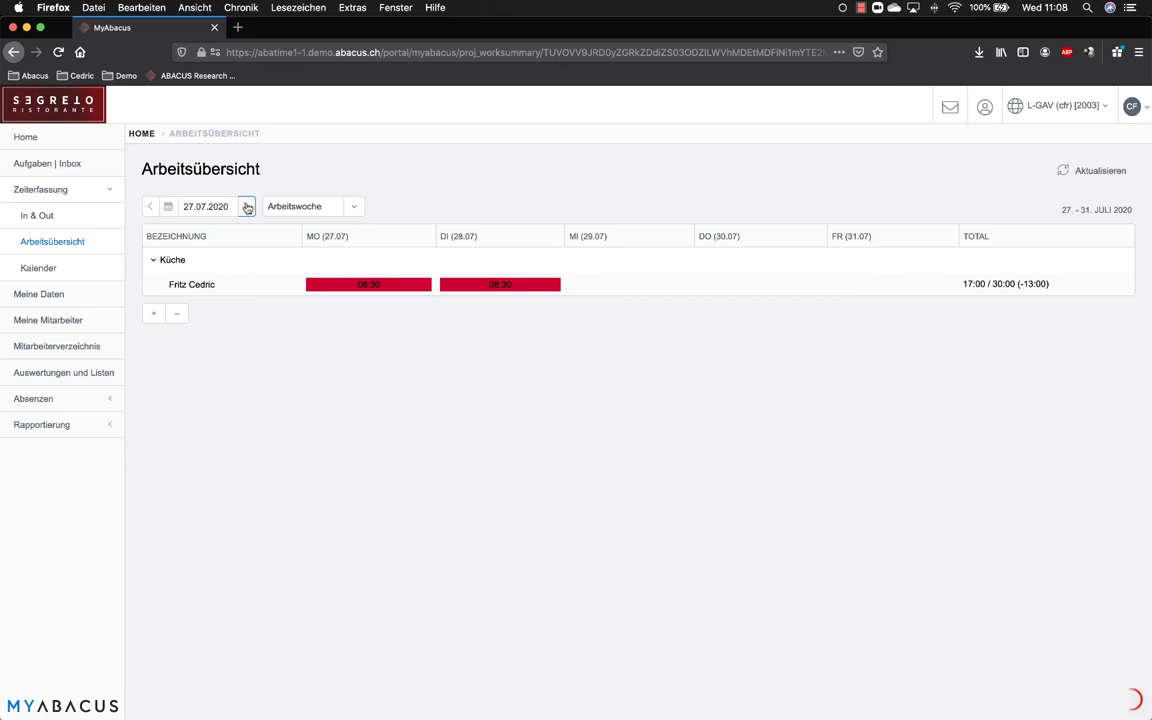
- Log out of the employee account and sign in to MyAbacus with the saved supervisor login
left_click(1131, 106)
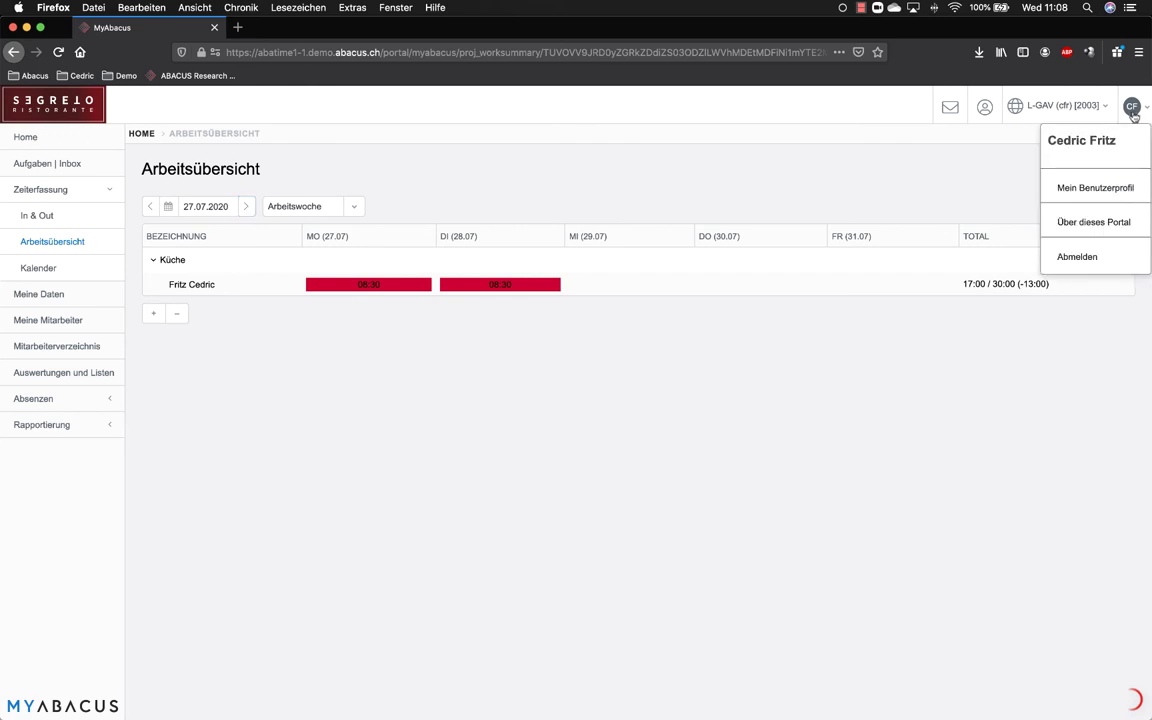
left_click(1075, 257)
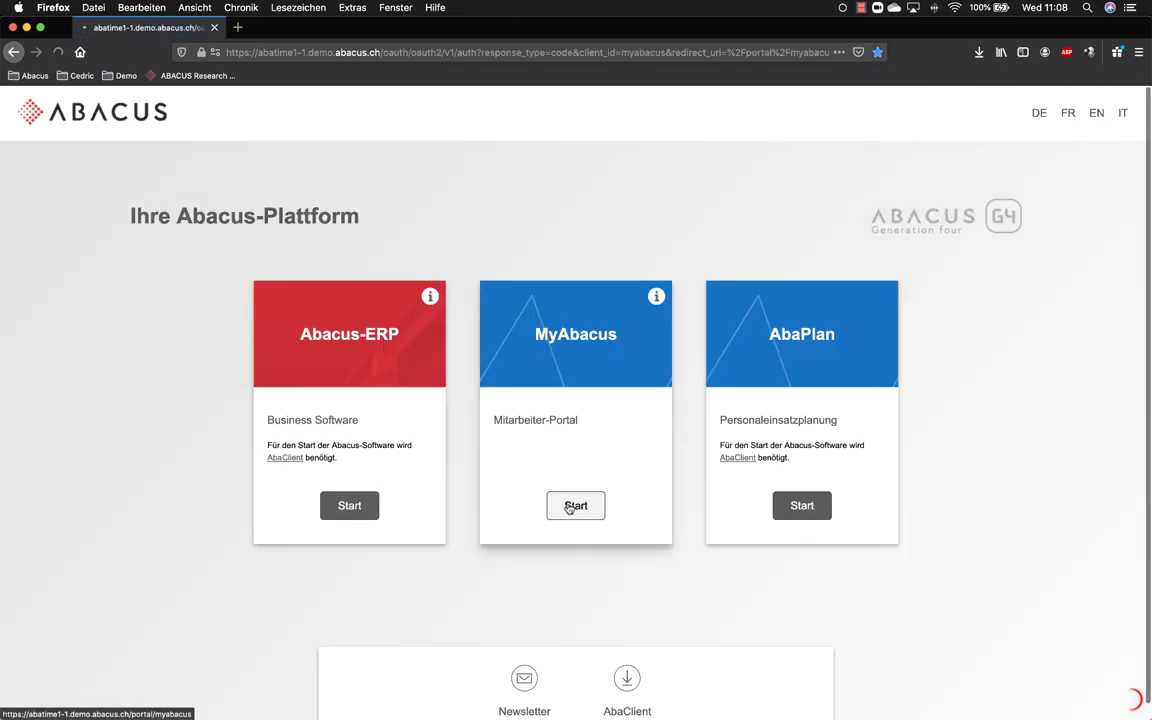
left_click(569, 508)
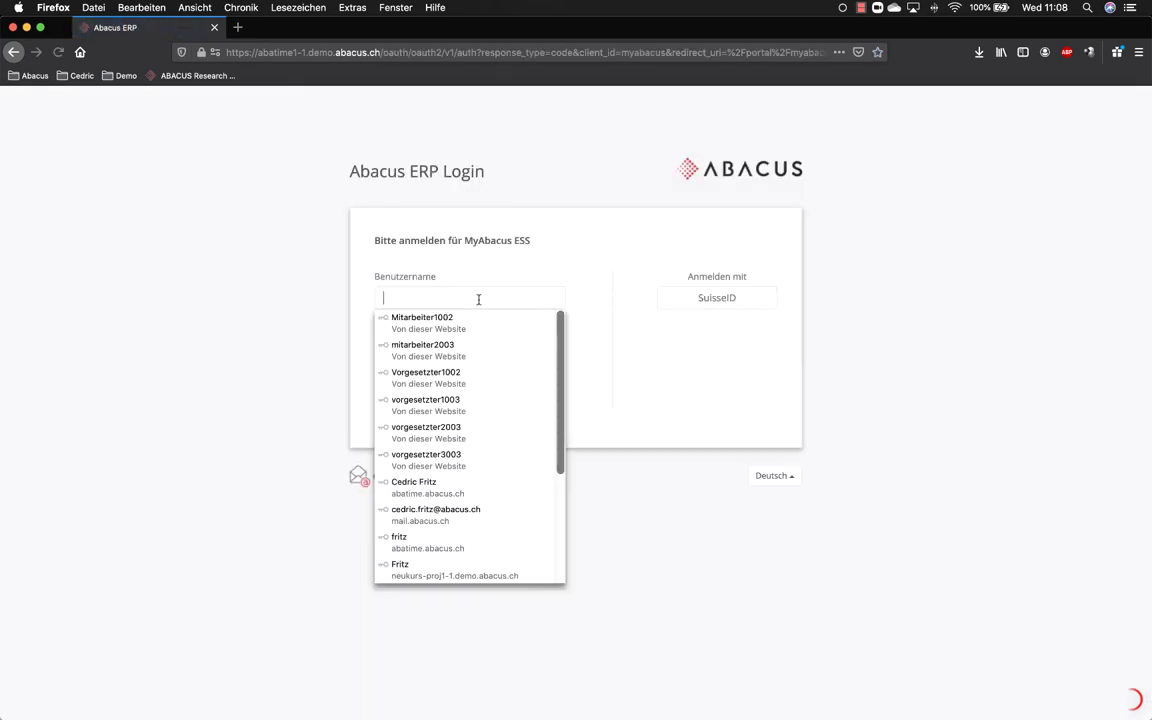
left_click(452, 430)
left_click(514, 393)
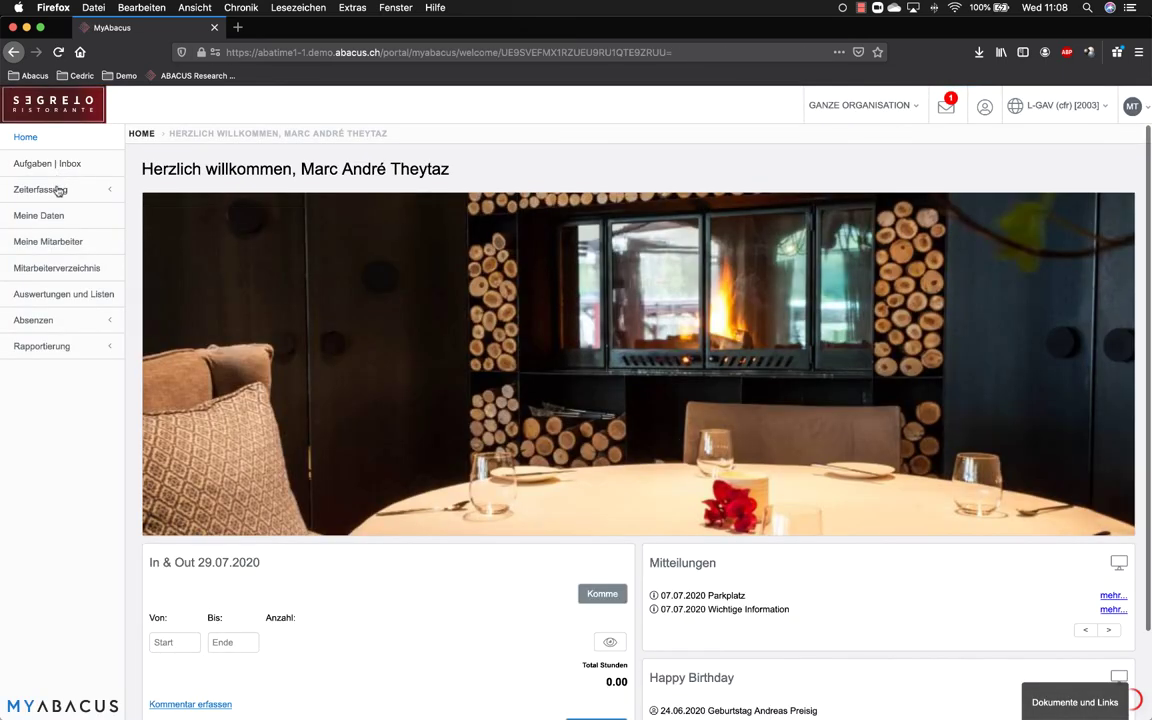
- Open the team's Arbeitsübersicht for the week of 20.07.2020 and restrict it to employees with flagged entries
left_click(58, 191)
left_click(51, 243)
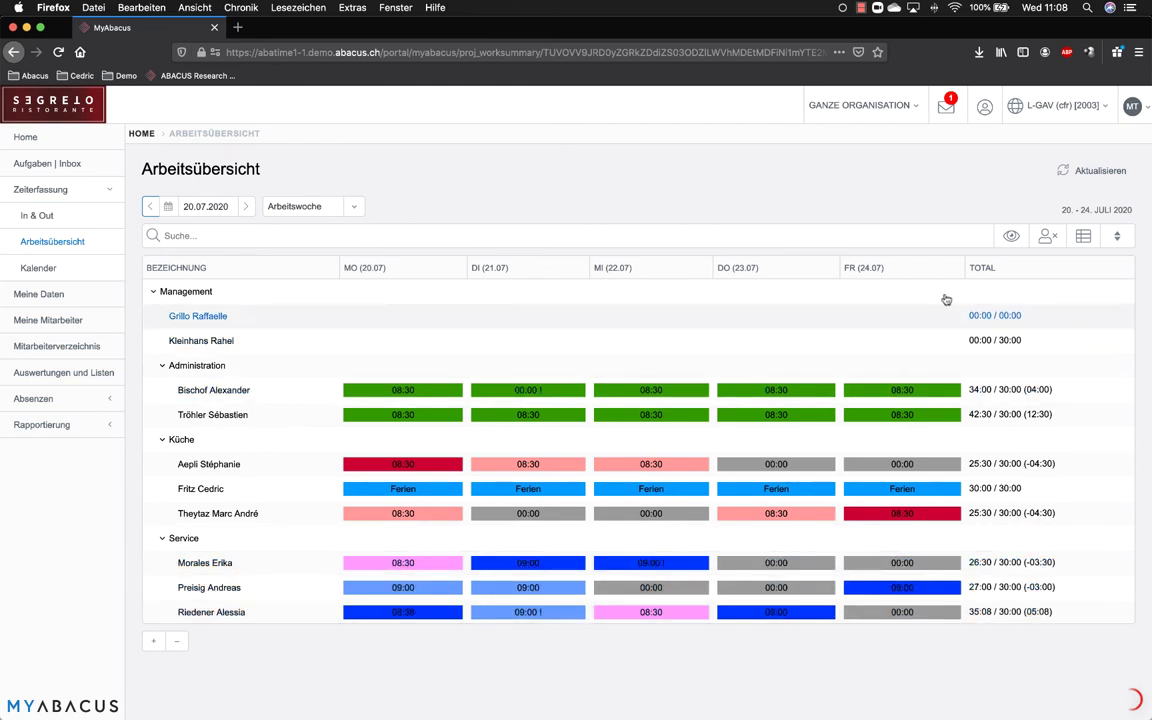
left_click(1011, 237)
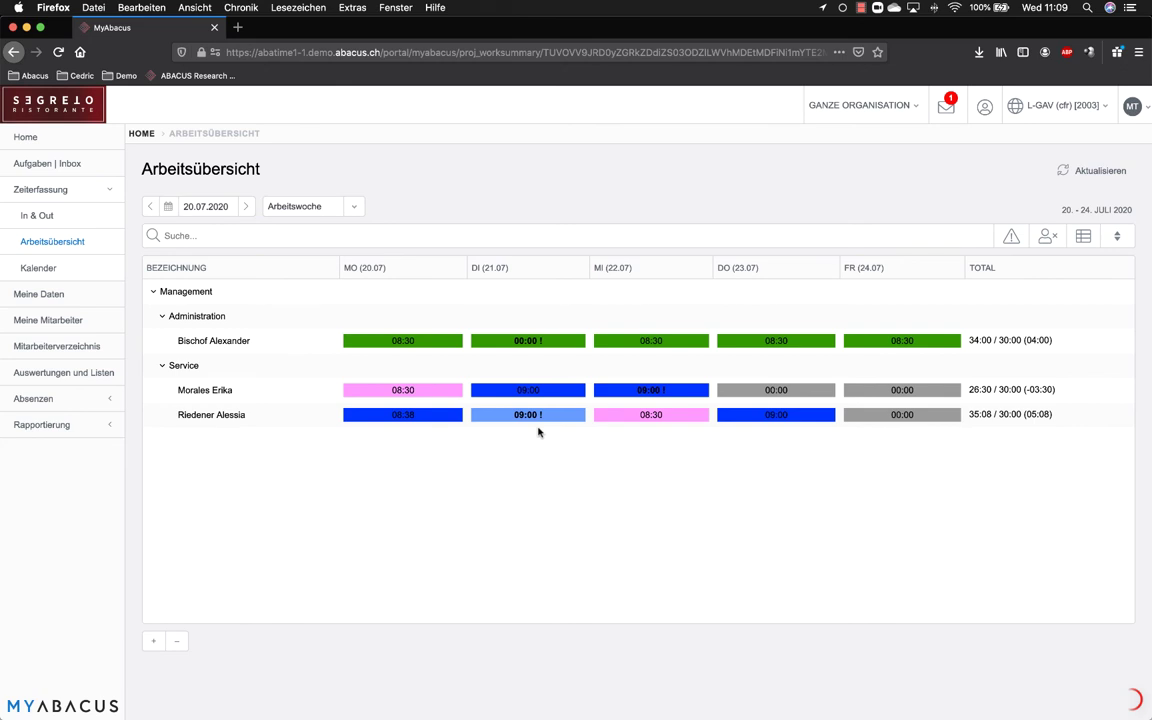
- Complete the flagged Administration time entry of 21.07.2020 with the end time 17:00 and save it
left_click(524, 342)
scroll(478, 530, "down", 4)
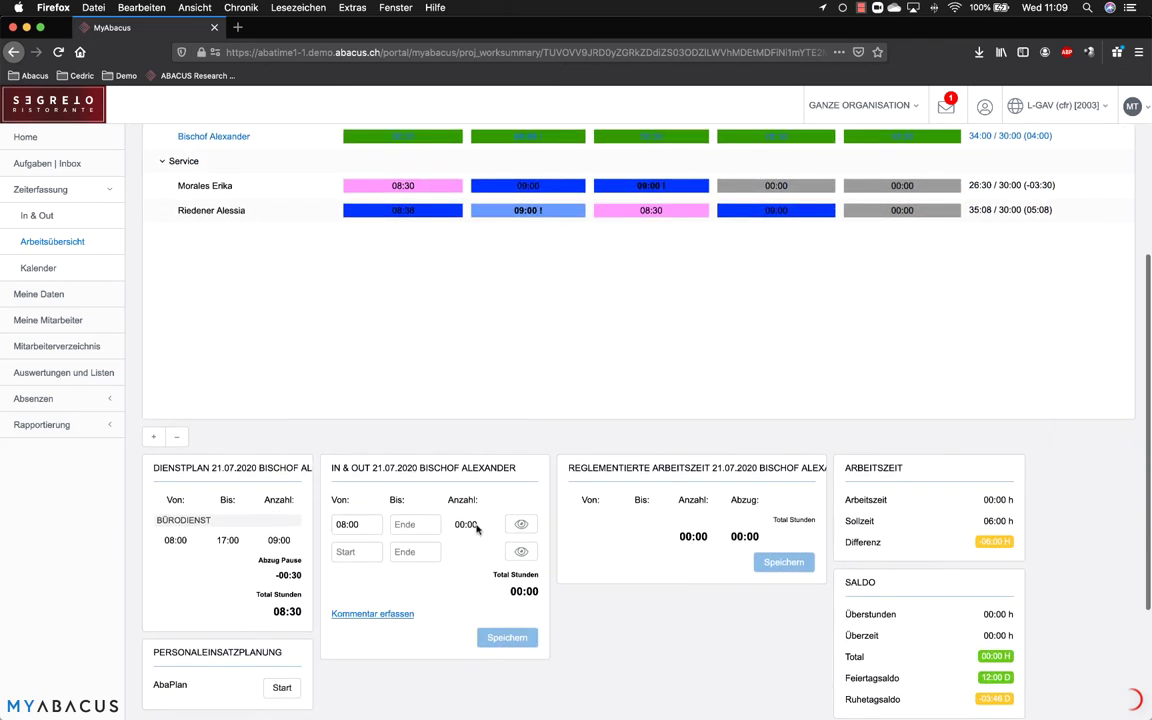
scroll(478, 530, "down", 3)
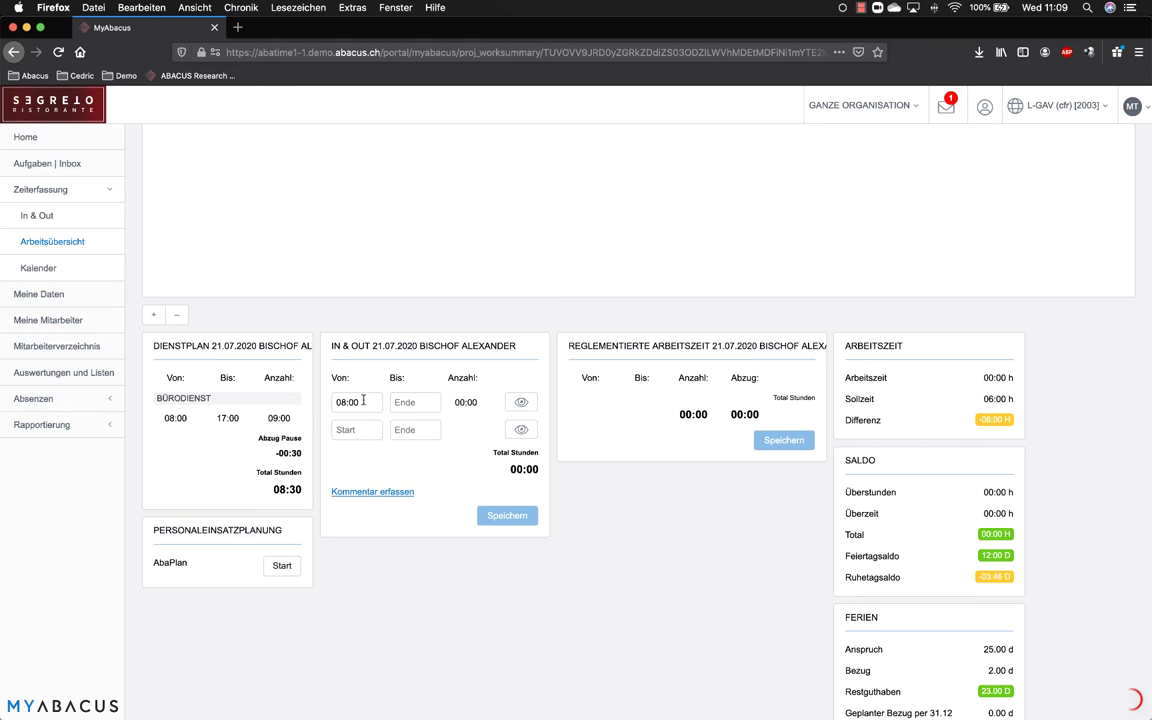
left_click(415, 402)
type("17")
left_click(508, 516)
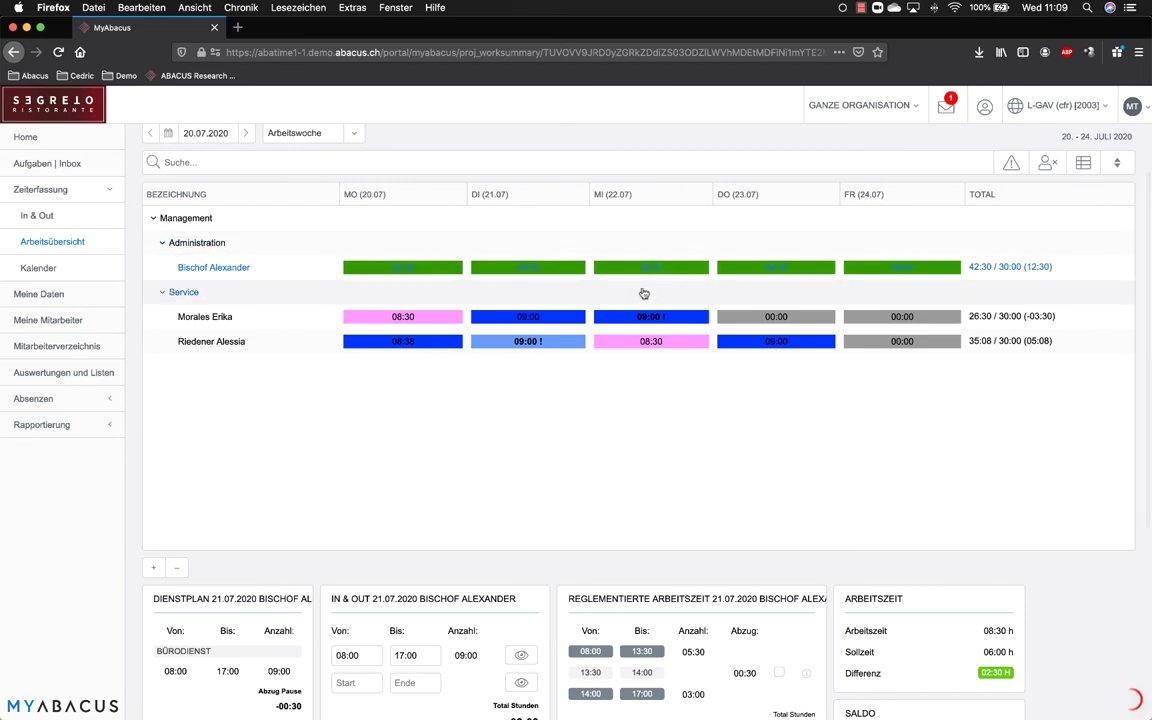
- Mark the flagged Service early-shift entry of 21.07.2020 as Kontrolliert without approving its deductions, save it, and review that employee's balances
left_click(534, 342)
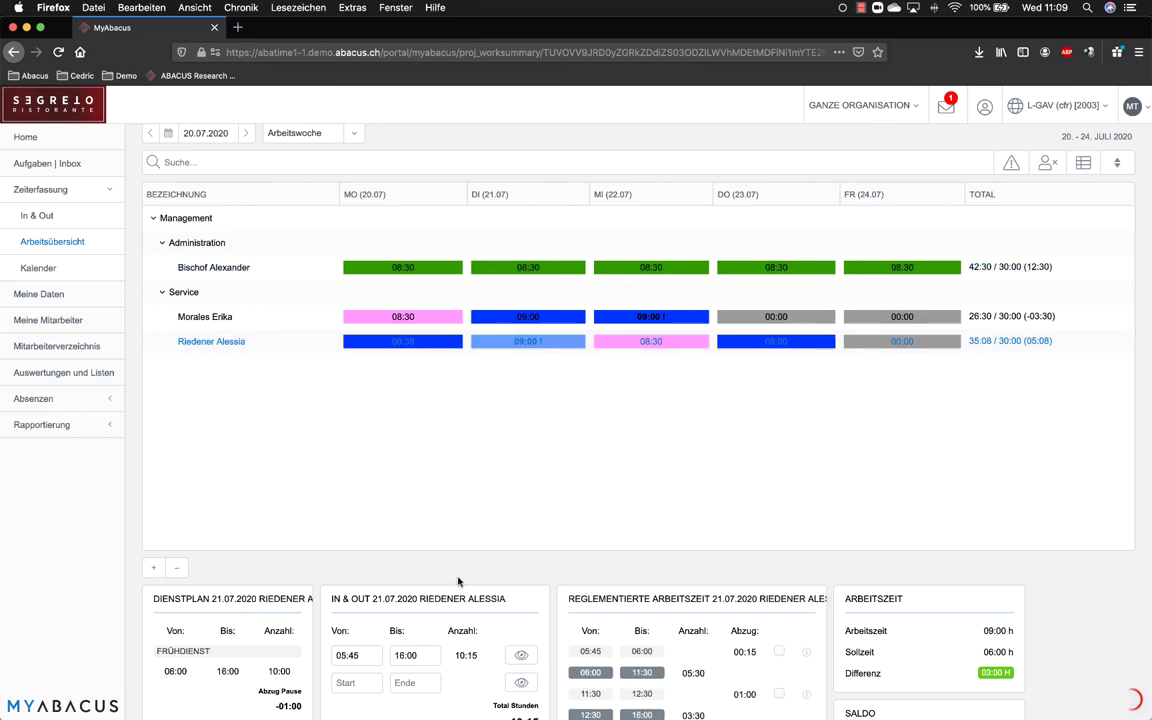
scroll(460, 581, "down", 3)
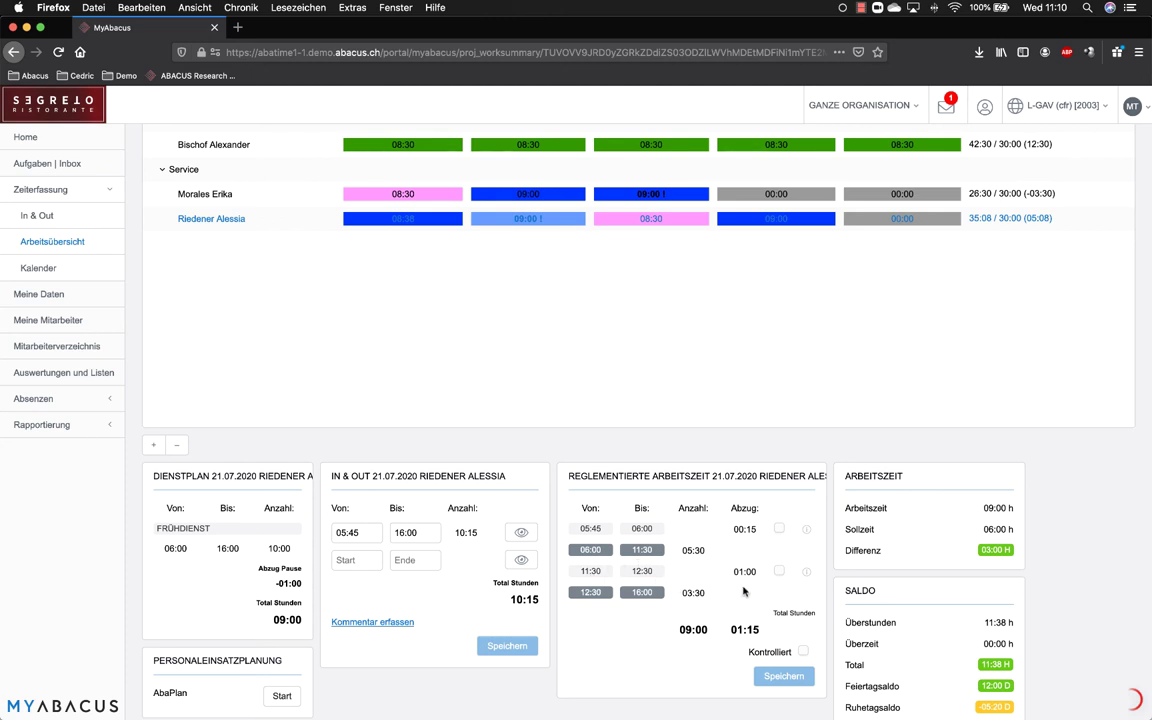
left_click(779, 530)
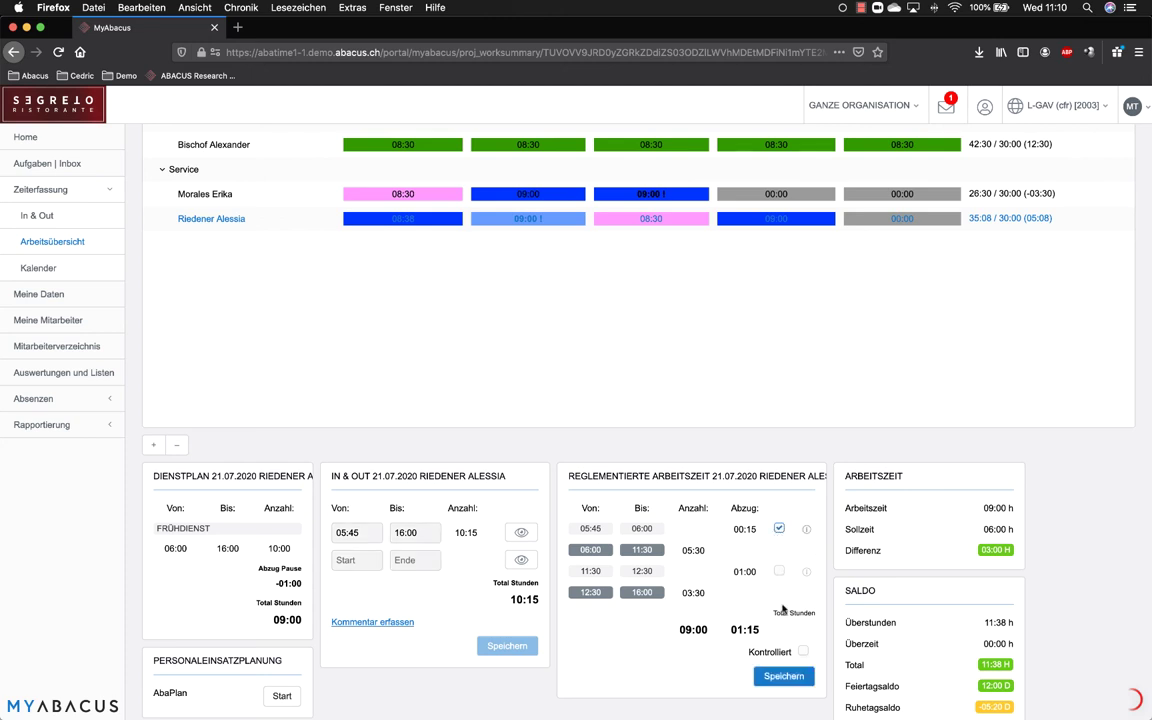
left_click(780, 571)
left_click(779, 571)
left_click(779, 529)
left_click(784, 676)
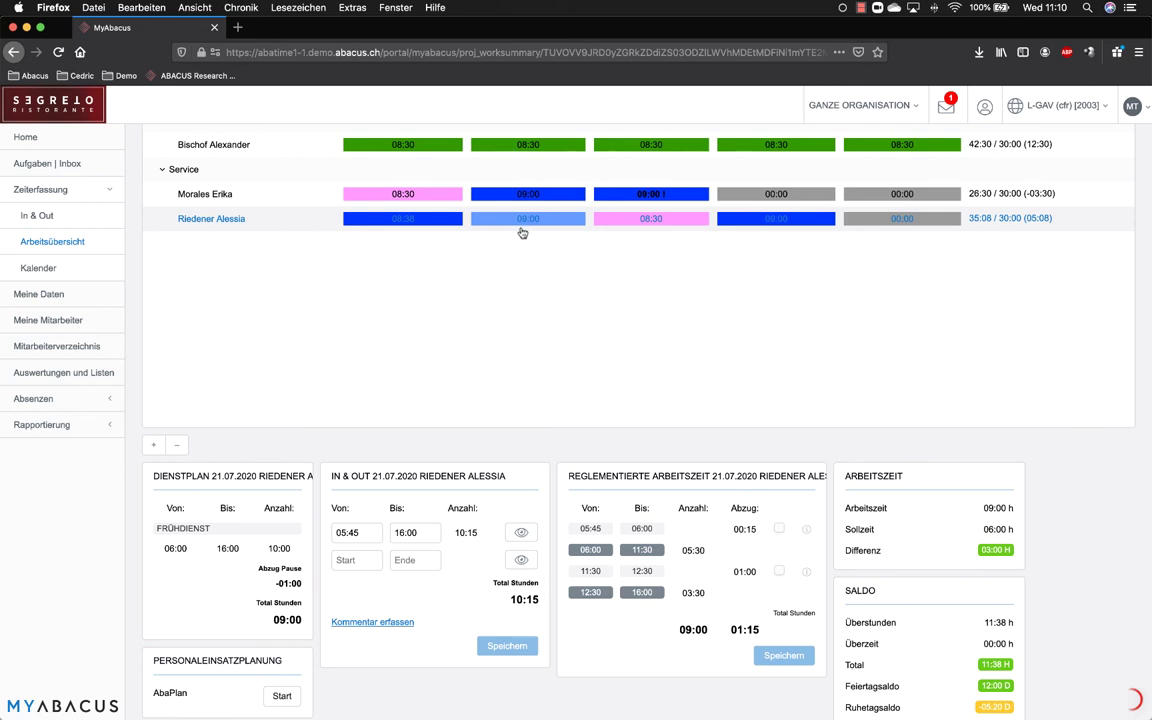
scroll(737, 482, "down", 3)
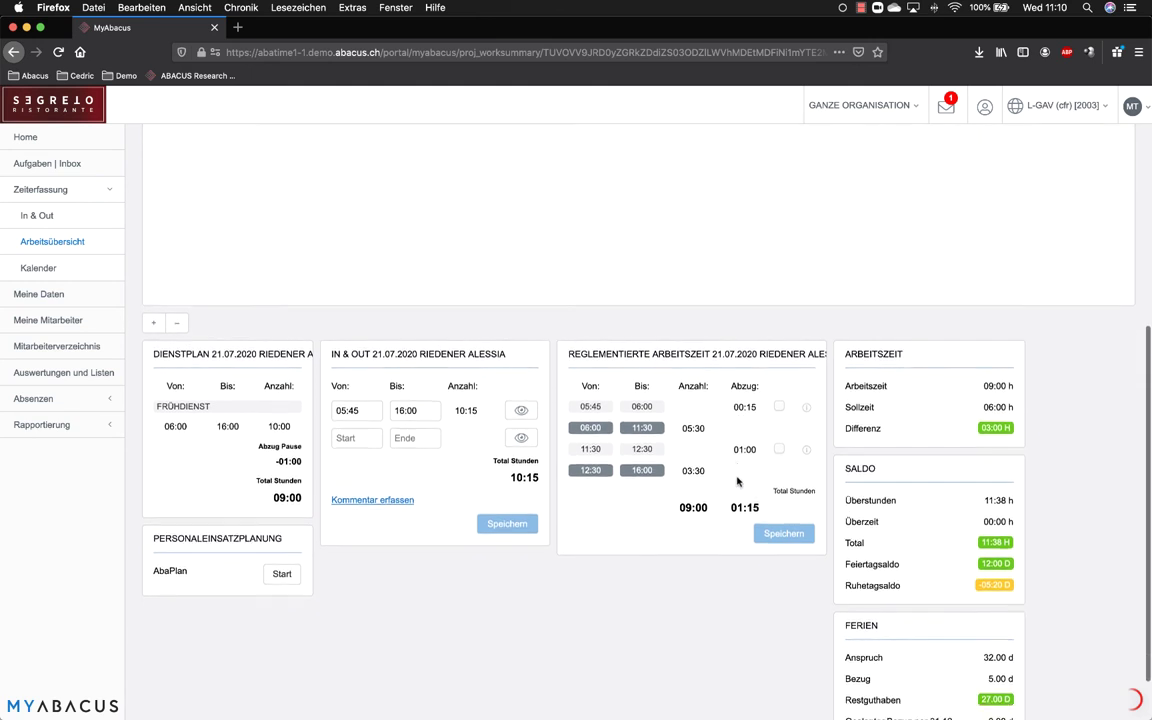
scroll(737, 482, "down", 1)
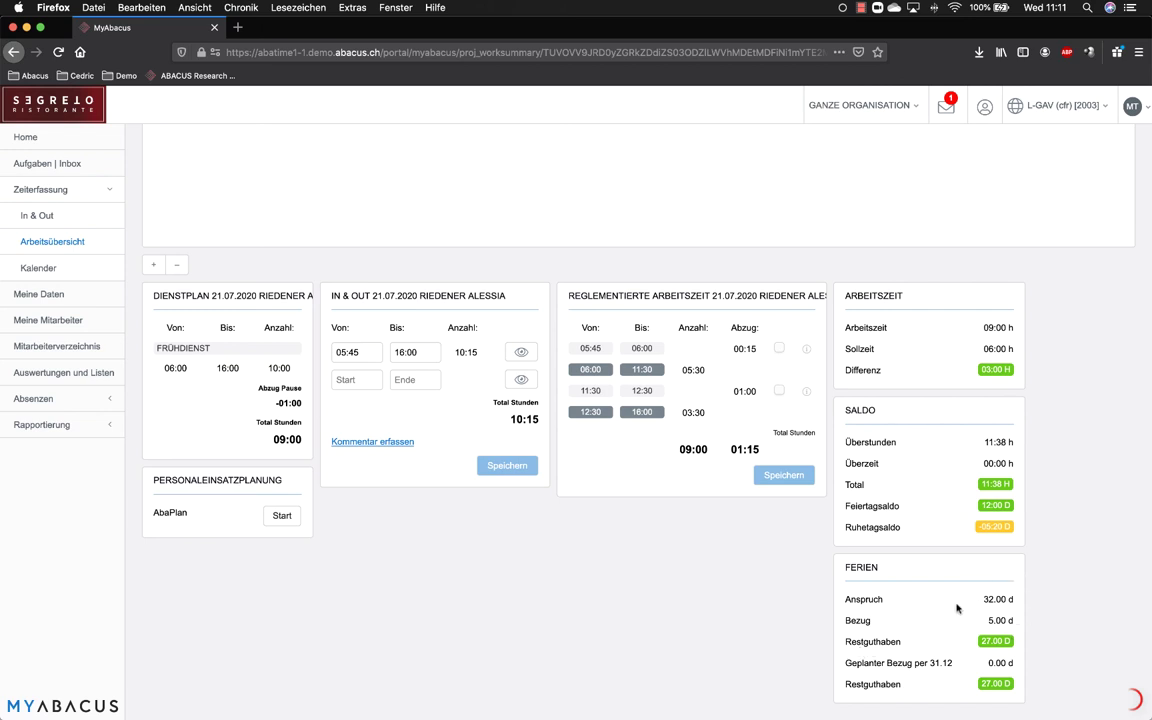
- Switch to AbaPlan and filter its Arbeitsübersicht for the week of 20.07.2020 to flagged entries only
key("ctrl+Up")
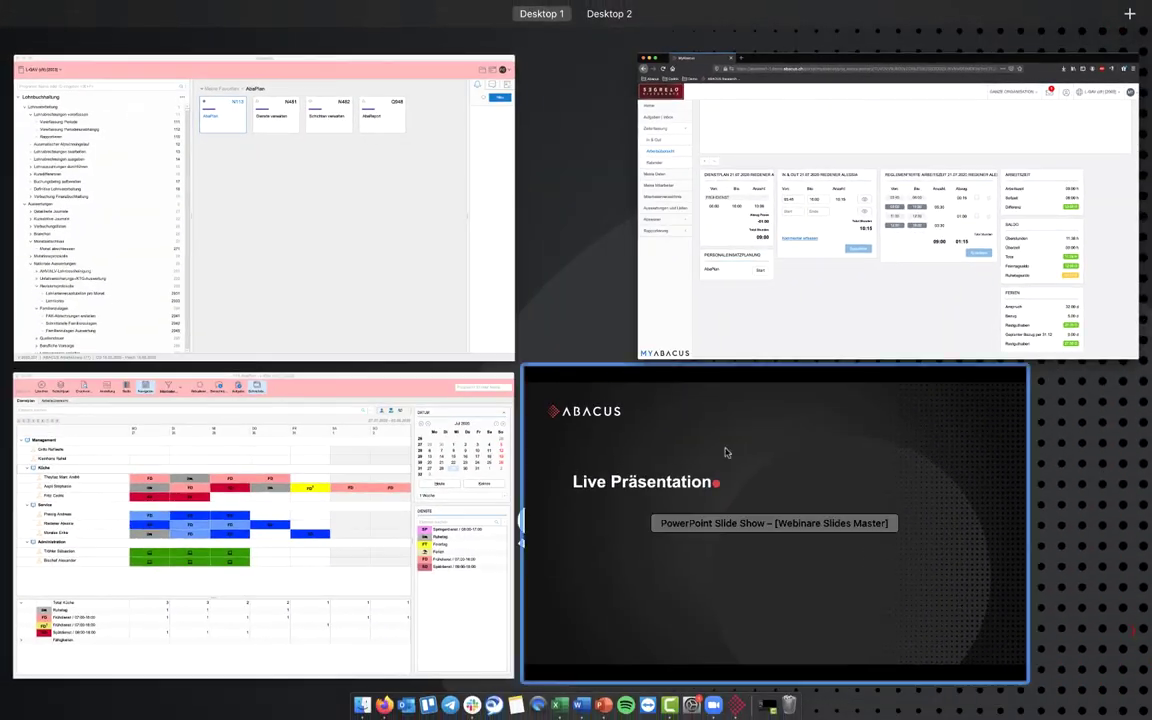
left_click(365, 466)
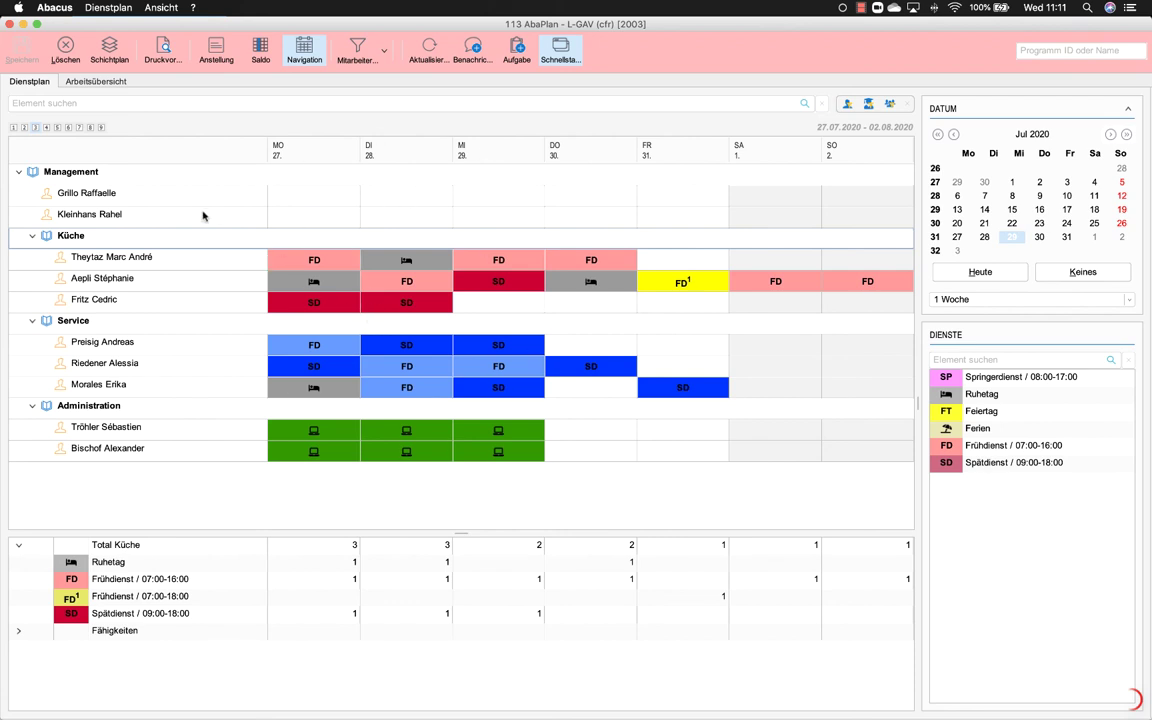
left_click(96, 81)
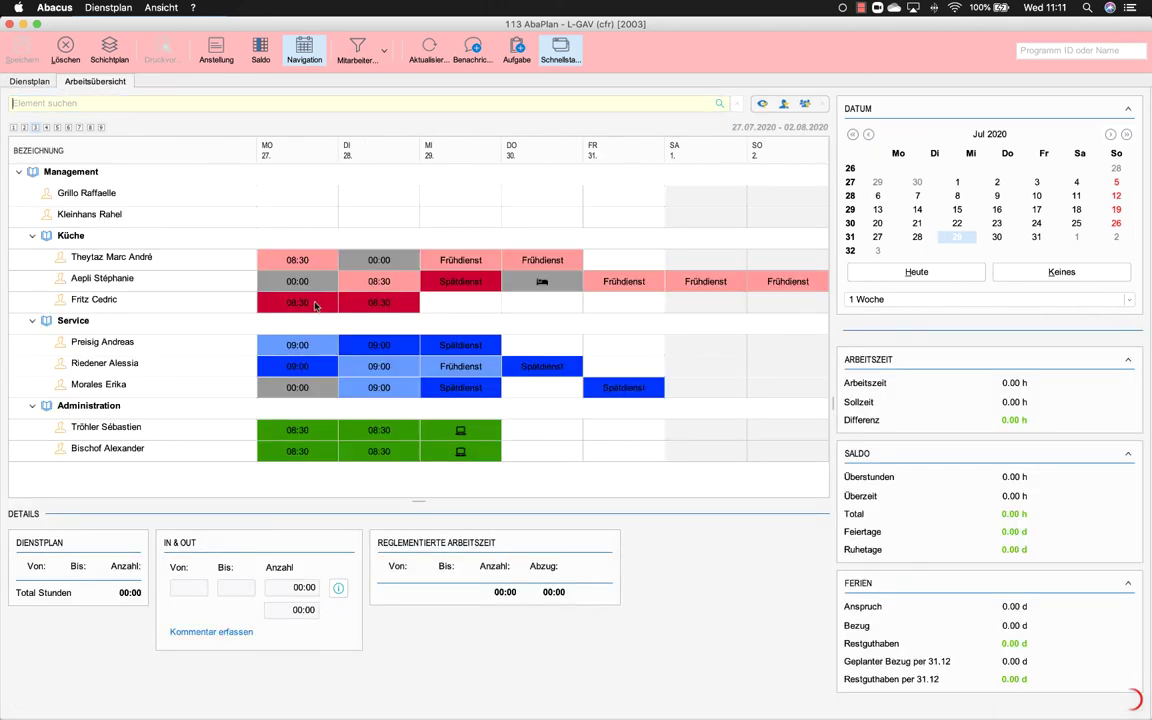
left_click(877, 223)
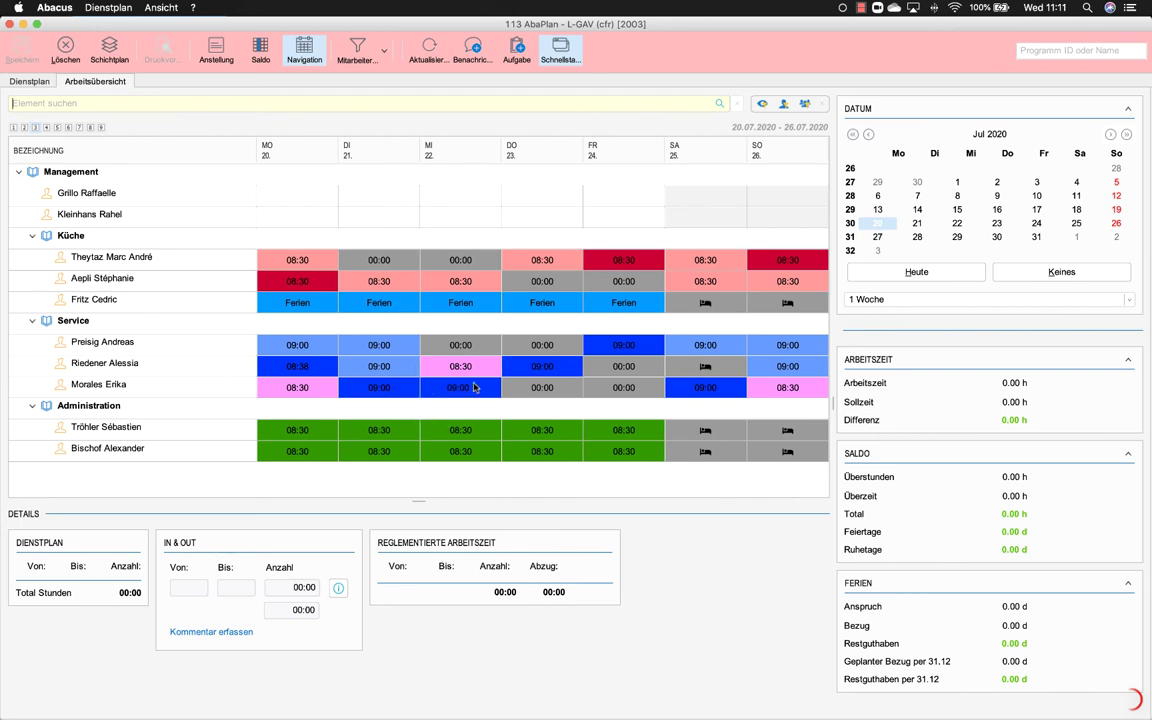
mouse_move(476, 385)
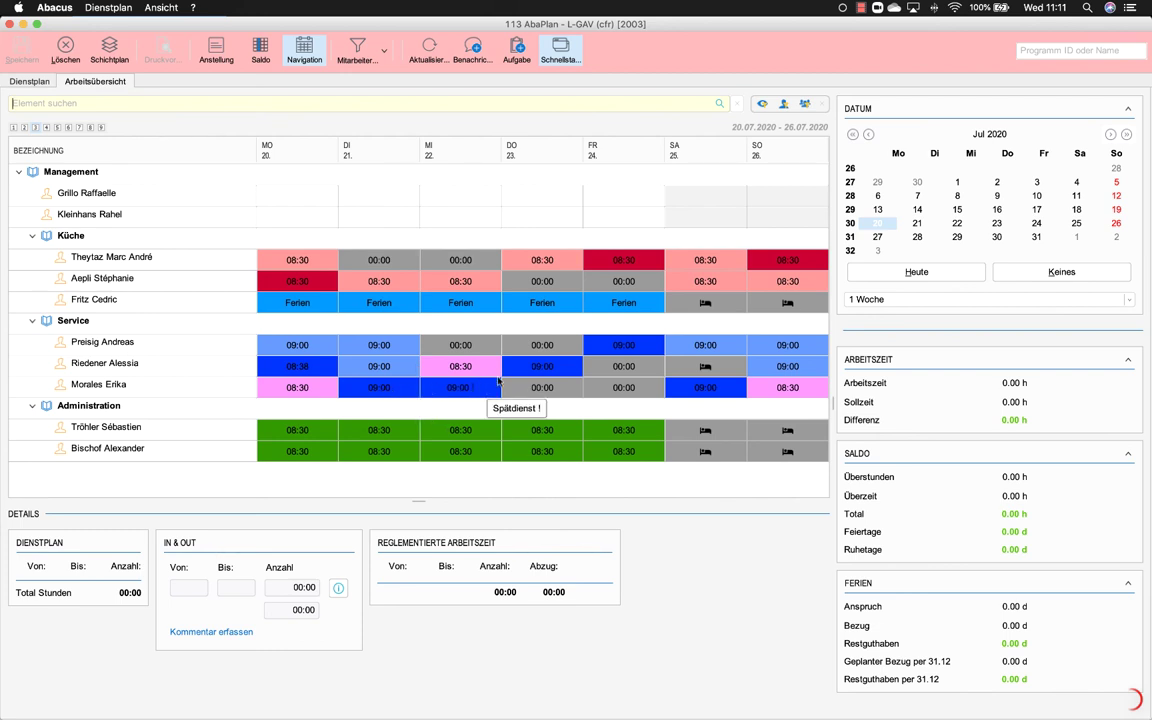
left_click(762, 106)
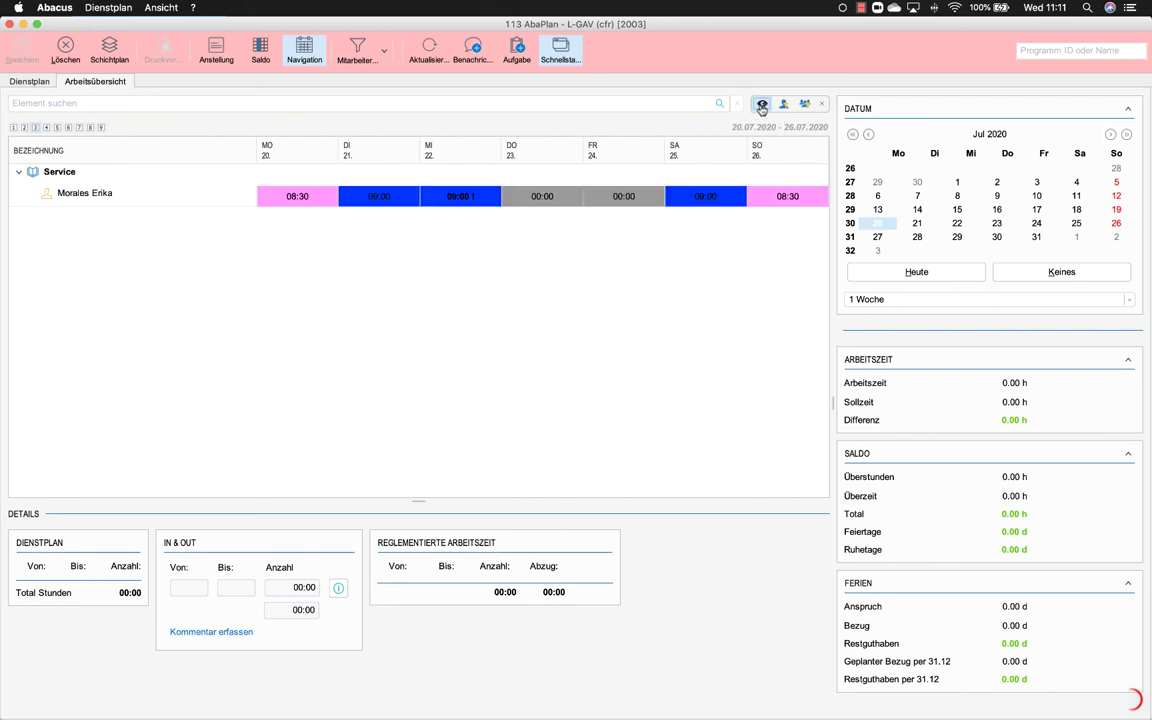
- Try approving the 00:10 deduction of the flagged late shift on 22.07.2020, reverse it, and return to the Dienstplan
left_click(456, 194)
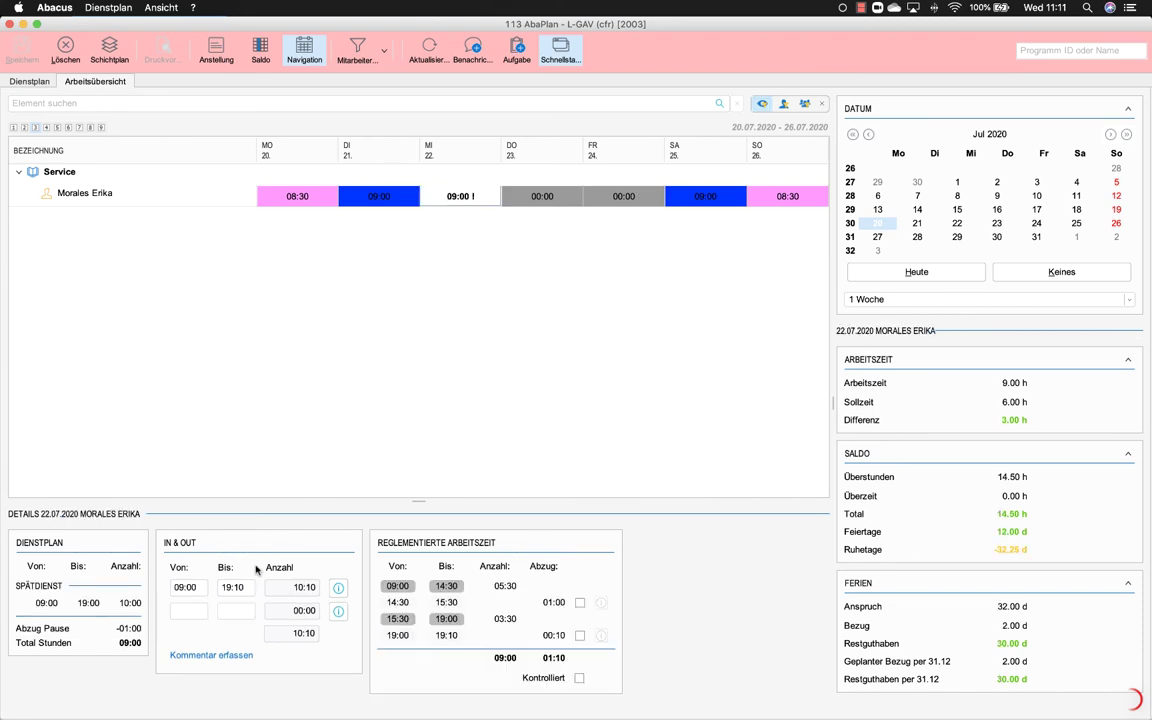
key("Tab")
key("Tab")
key("Tab")
left_click(580, 636)
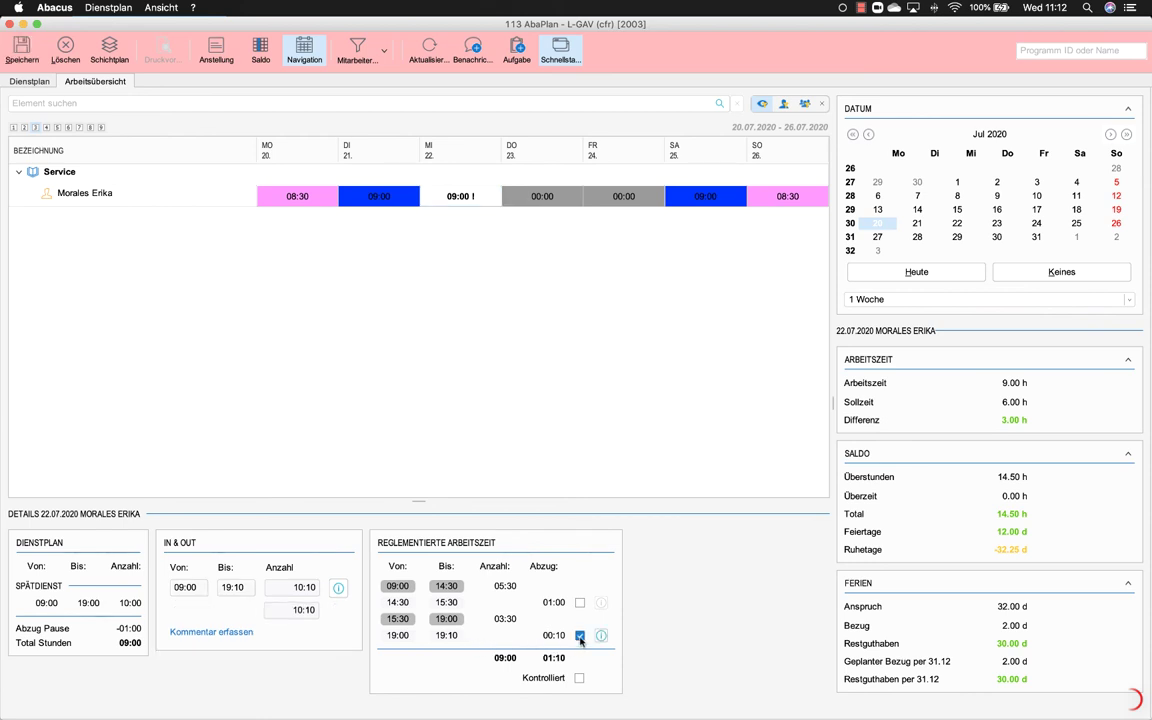
left_click(580, 636)
left_click(16, 78)
left_click(578, 401)
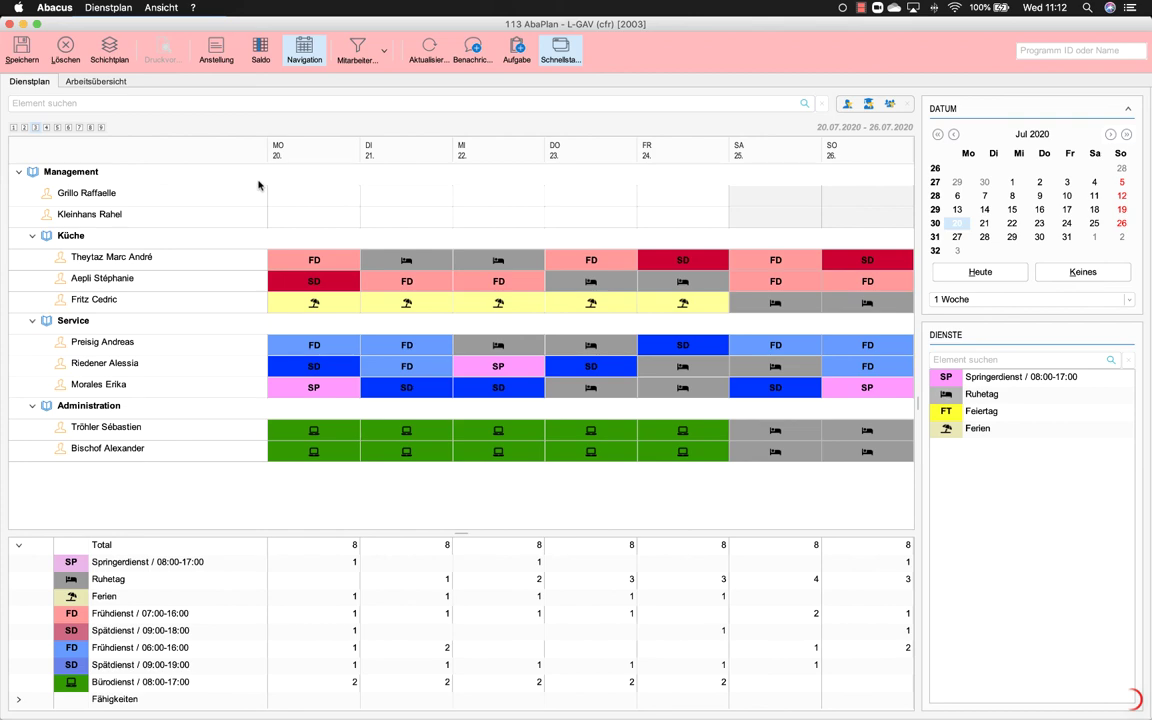
- Switch to the PowerPoint slide show and advance to the "Ihr Nutzen" slide
key("ctrl+Up")
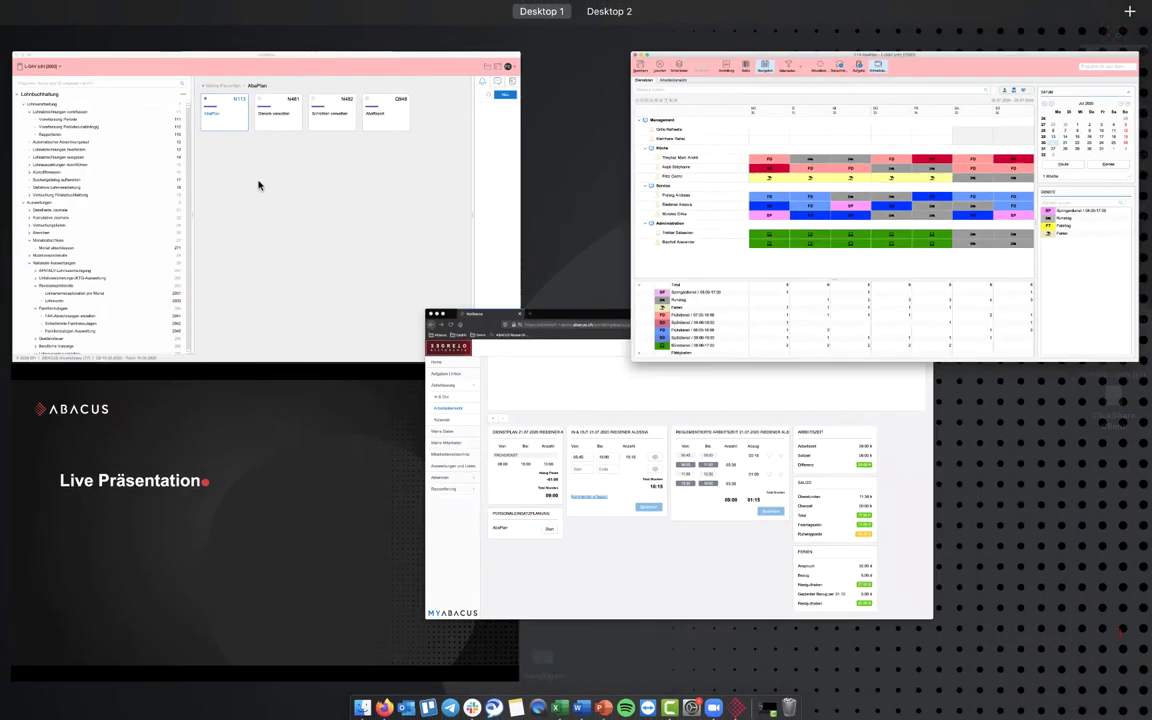
left_click(291, 442)
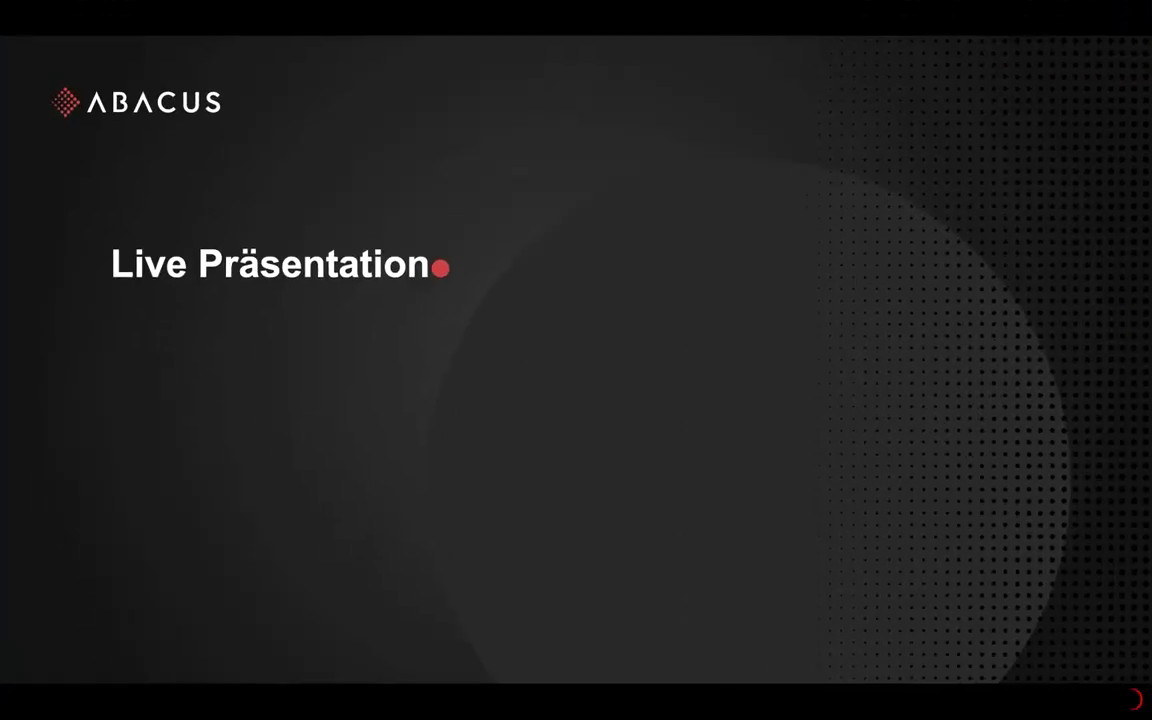
key("Right")
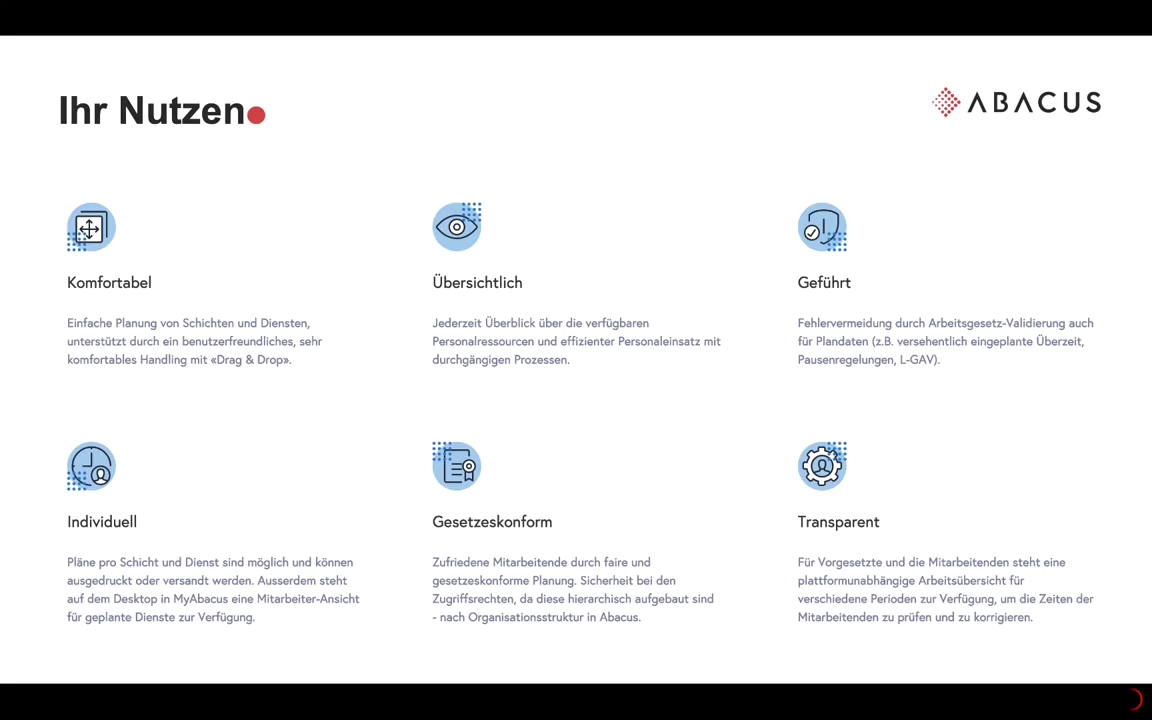